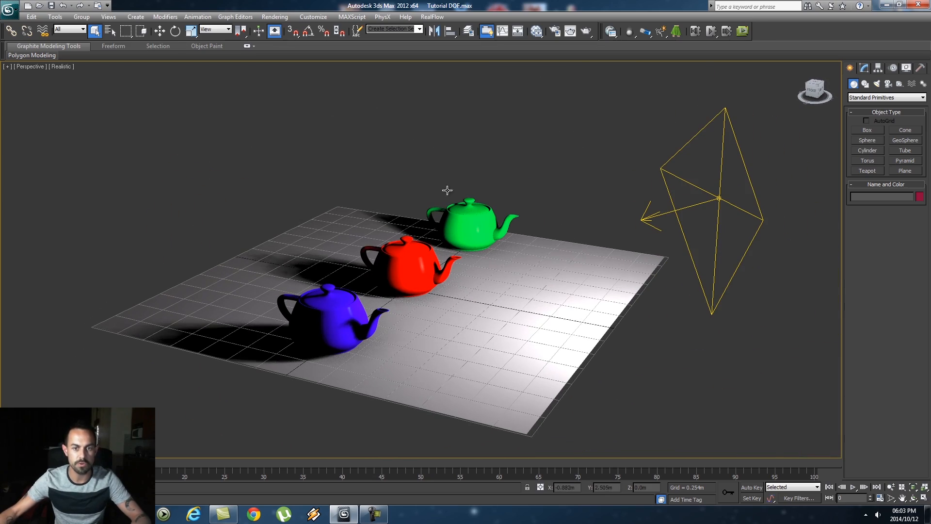
Inspect the teapot scene and the grey VRay material's parameters and reflection colour in the Slate Material Editor.
middle_click_drag(546, 214, 329, 153, "alt")
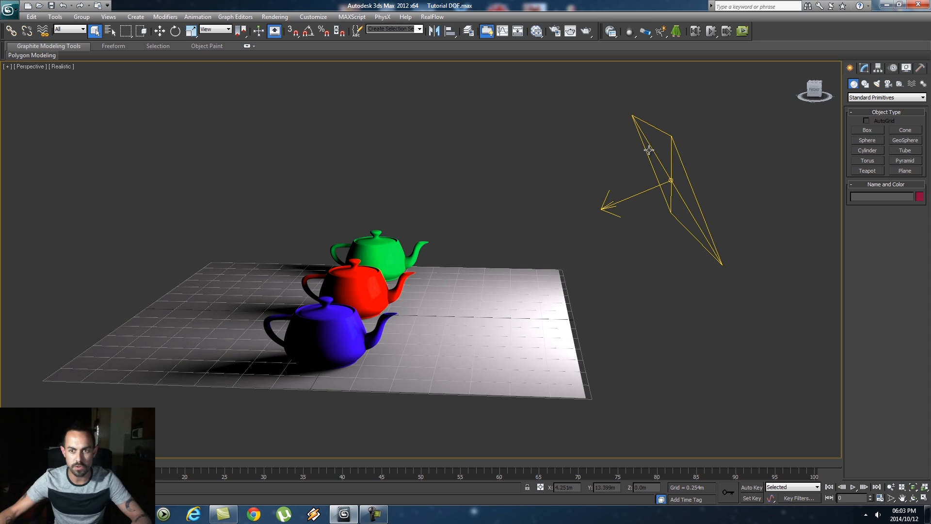
middle_click_drag(656, 182, 499, 216, "alt")
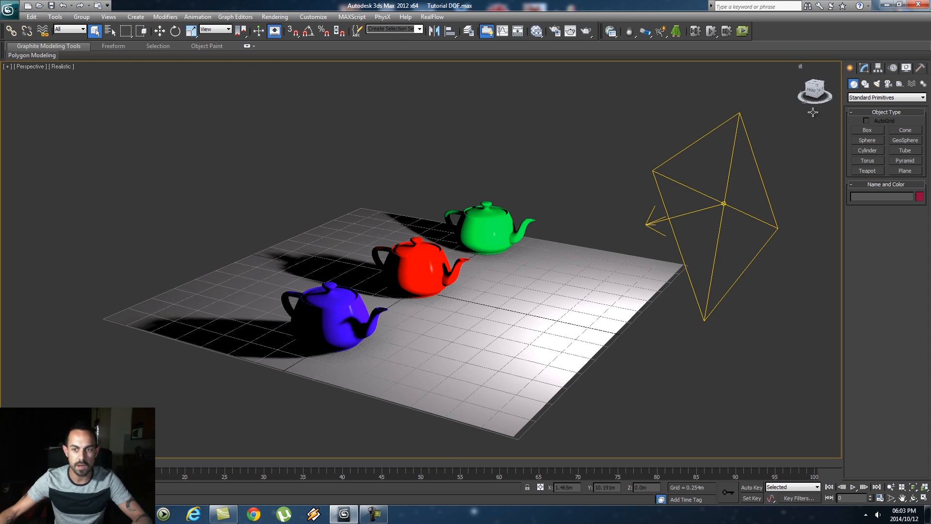
key("m")
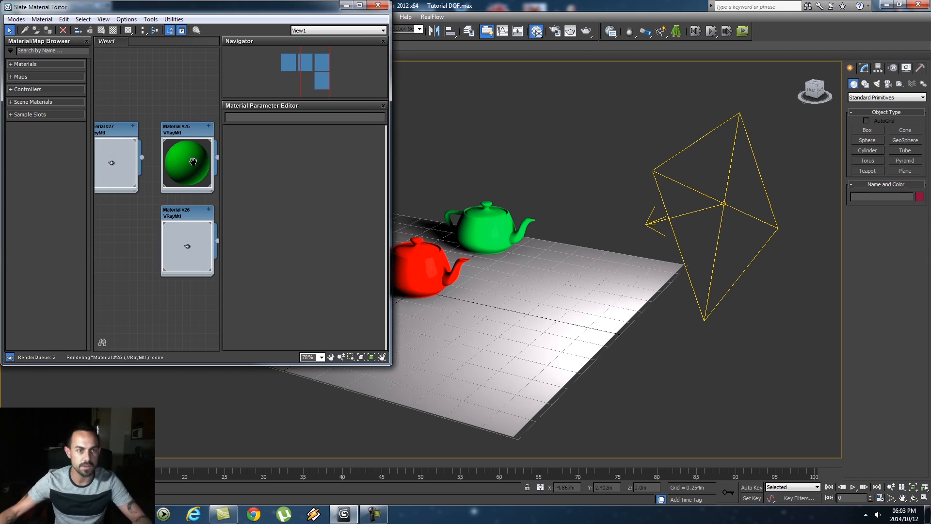
middle_click_drag(170, 92, 139, 99)
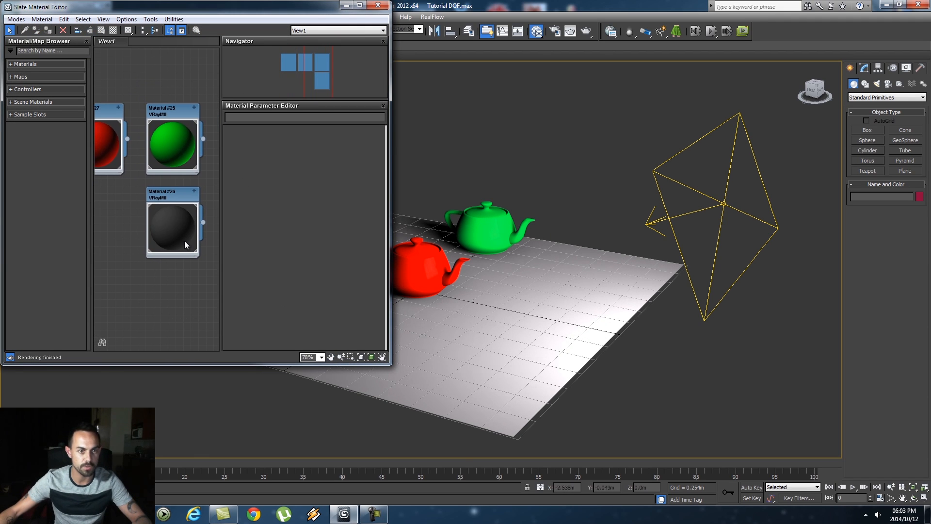
double_click(173, 196)
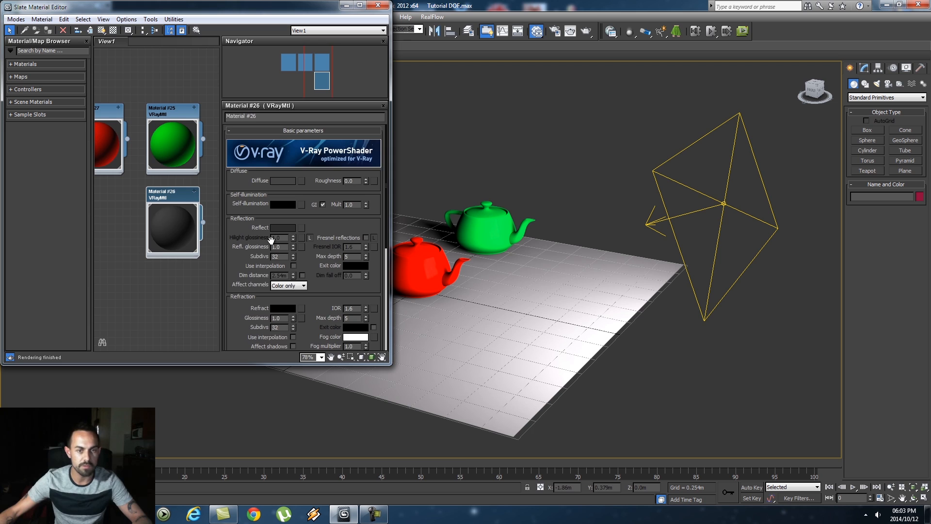
scroll(323, 261, "down", 1)
scroll(303, 236, "up", 1)
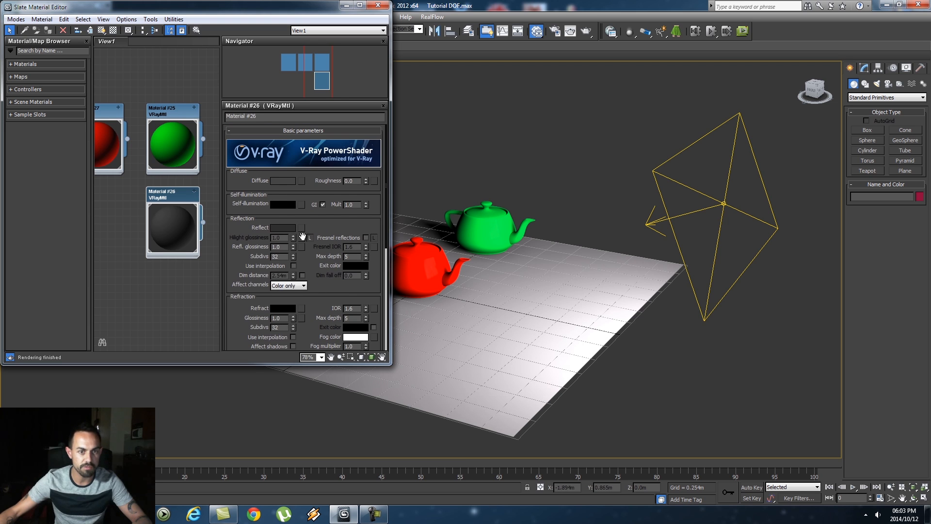
left_click(283, 228)
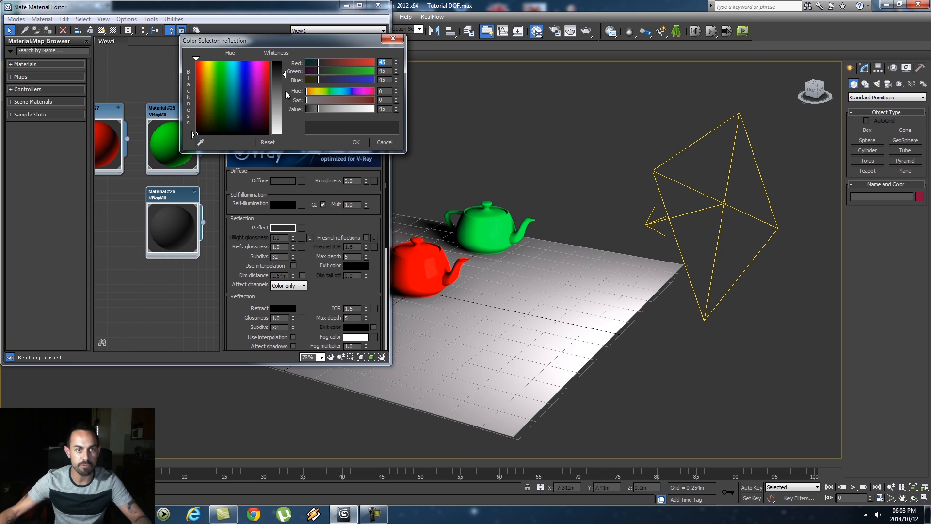
left_click(383, 141)
left_click(378, 6)
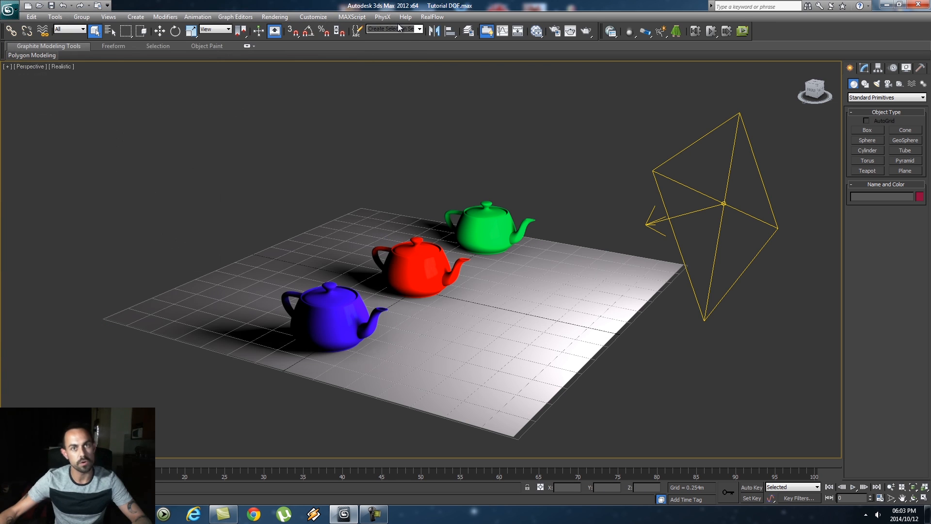
Create a targeted VRay physical camera in front of the teapot row, aimed at the blue teapot about 2.95 m away.
middle_click_drag(427, 178, 421, 212, "alt")
scroll(412, 192, "down", 2)
scroll(414, 185, "down", 2)
middle_click_drag(569, 216, 643, 247, "alt")
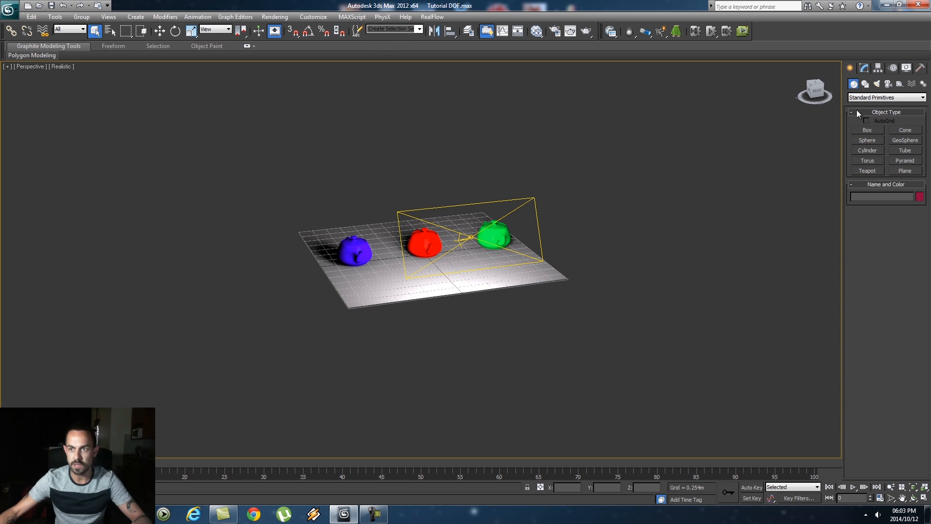
left_click(888, 83)
left_click(869, 97)
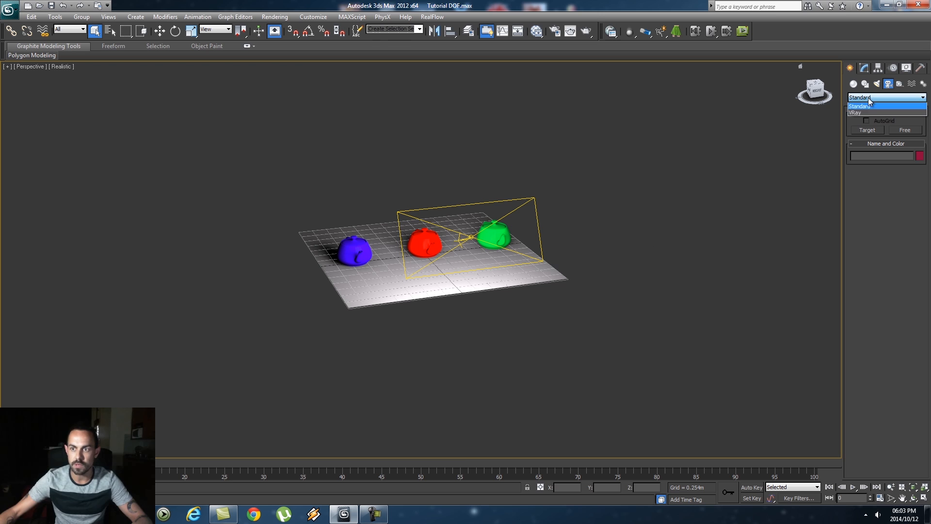
left_click(858, 112)
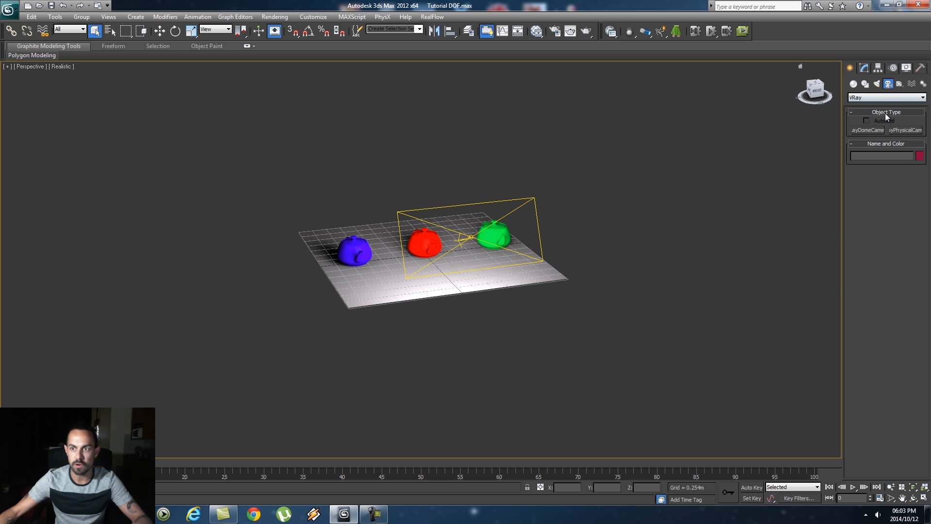
left_click(905, 130)
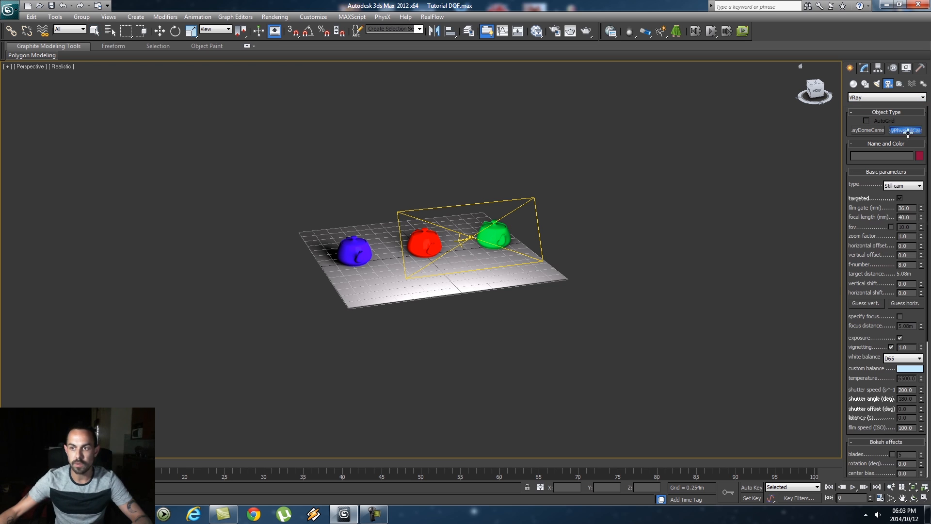
left_click_drag(176, 291, 361, 265)
mouse_move(563, 285)
middle_mouse_down("alt")
mouse_move(423, 241)
mouse_move(392, 289)
mouse_move(466, 281)
mouse_move(529, 300)
mouse_move(536, 291)
mouse_move(548, 296)
middle_mouse_up("alt")
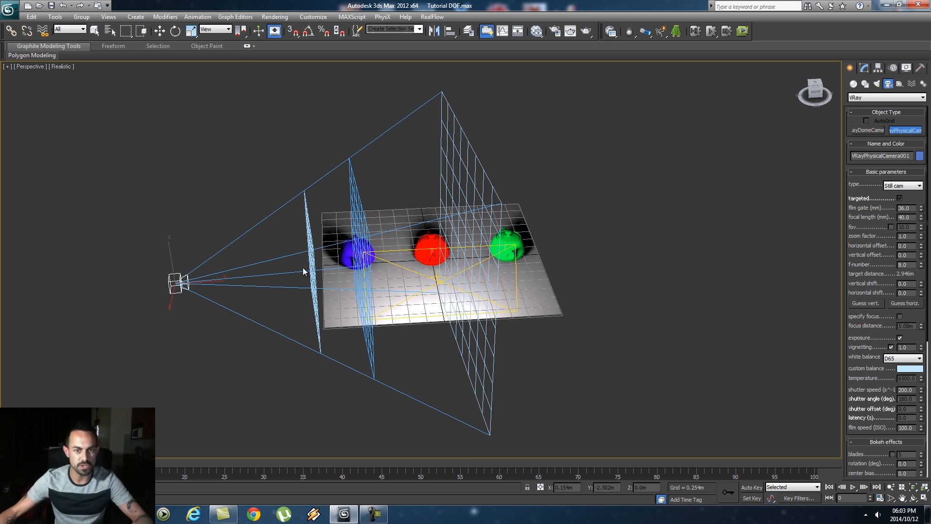
Look through the VRay physical camera and reposition it so all three teapots are framed diagonally from above.
left_click(32, 68)
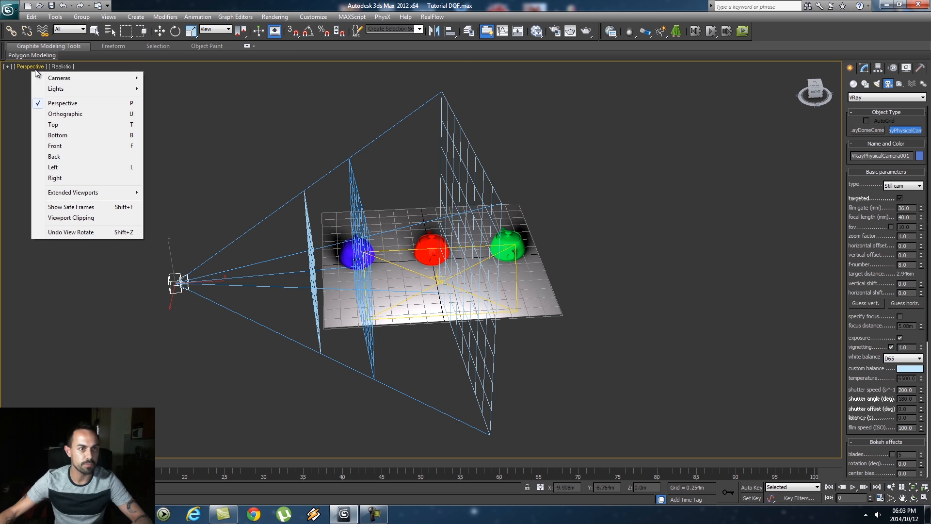
mouse_move(63, 76)
left_click(163, 77)
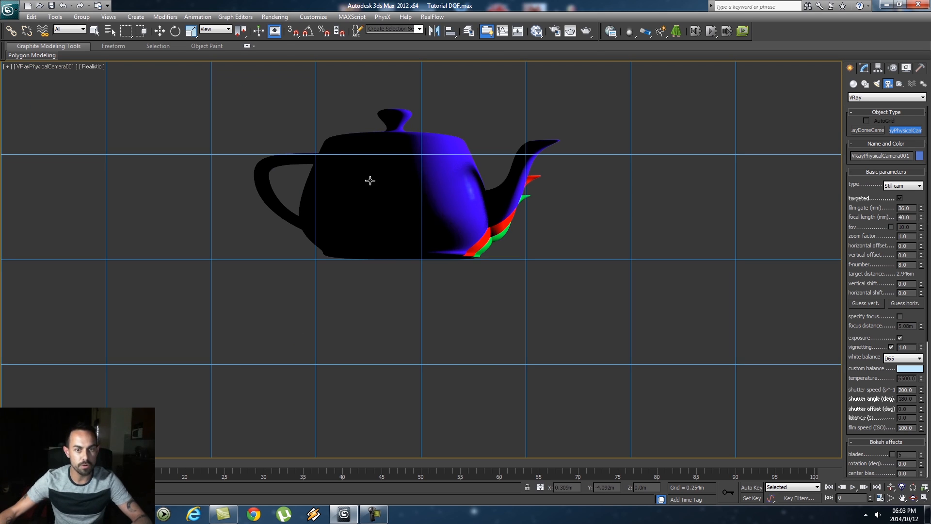
left_click(902, 493)
left_click_drag(556, 172, 433, 260)
left_click(913, 497)
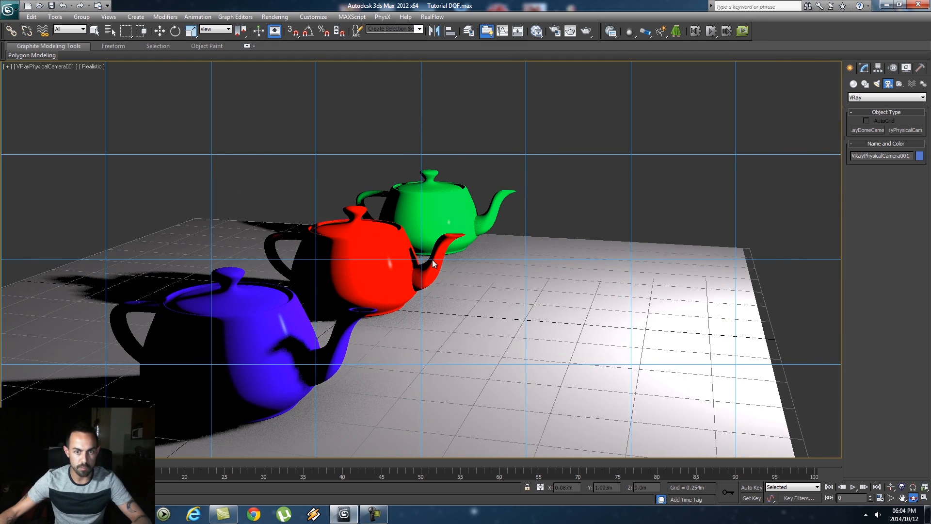
Return the viewport to Perspective and show the camera cone and all three teapots from the side.
left_click(48, 67)
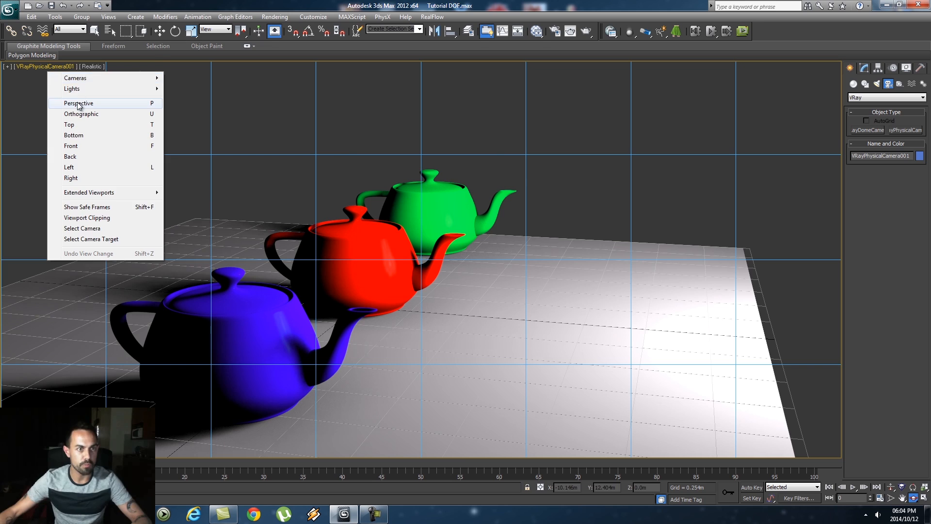
left_click(79, 100)
left_click(96, 30)
middle_click_drag(590, 224, 504, 242, "alt")
scroll(566, 235, "down", 8)
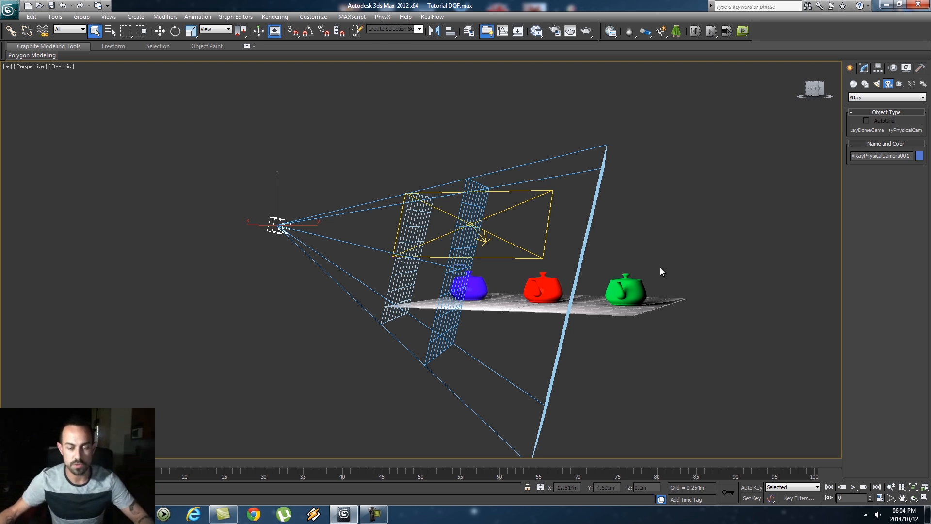
middle_click_drag(631, 243, 678, 254, "alt")
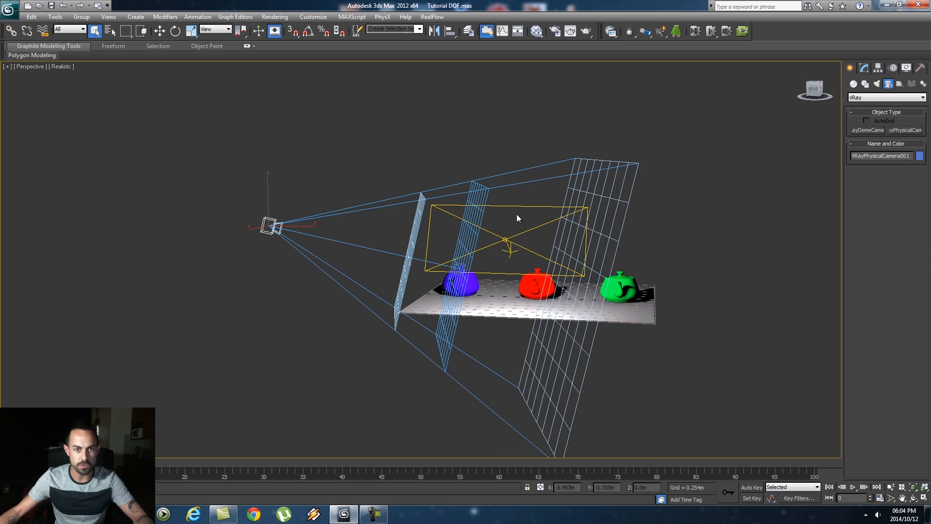
Select only the VRay physical camera, without its target, and open its parameters for modification.
left_click(344, 172)
left_click(270, 226)
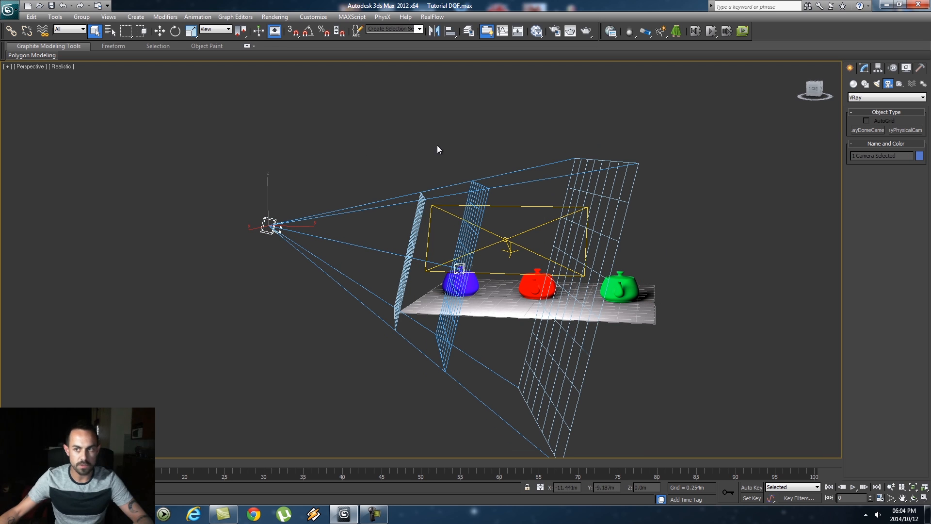
left_click(864, 69)
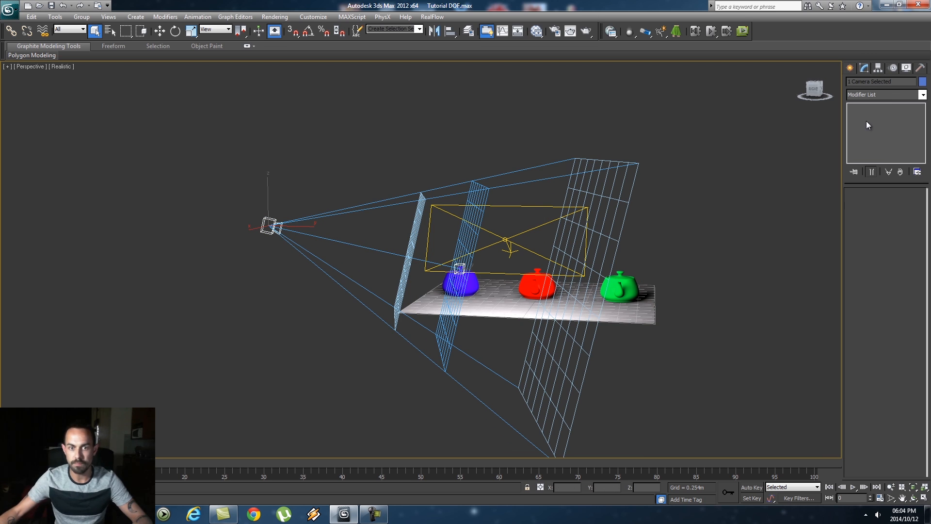
left_click(318, 189)
left_click(275, 224)
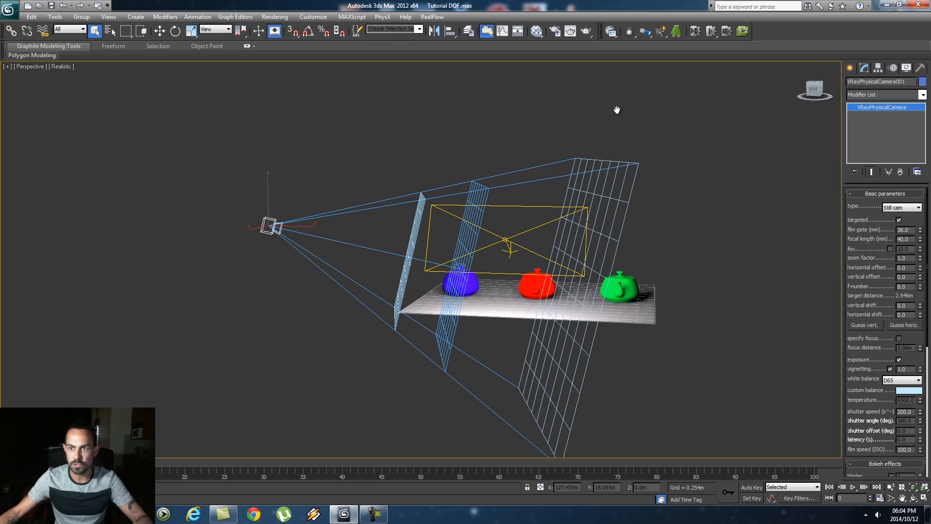
Set the camera's f-number to 0.8 and check the spacing of its focus planes around the blue teapot.
left_click_drag(847, 269, 850, 313)
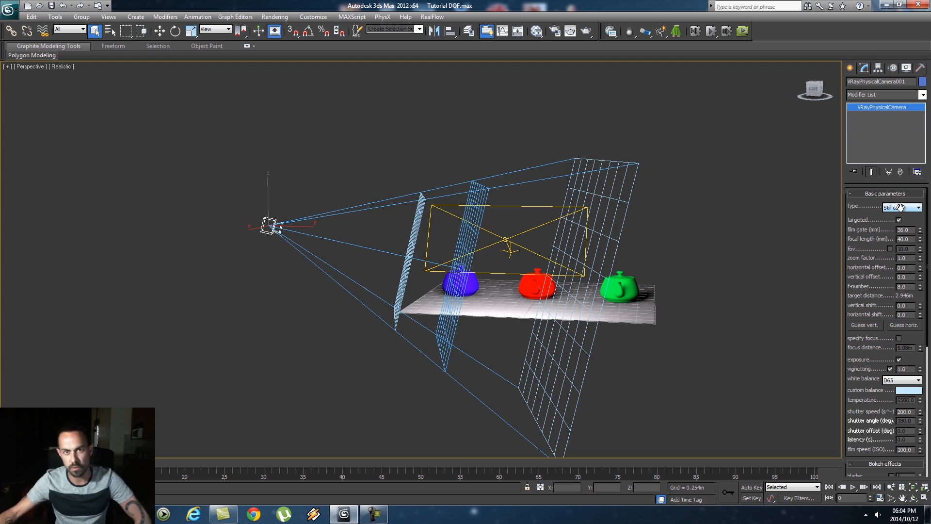
left_click_drag(856, 252, 850, 206)
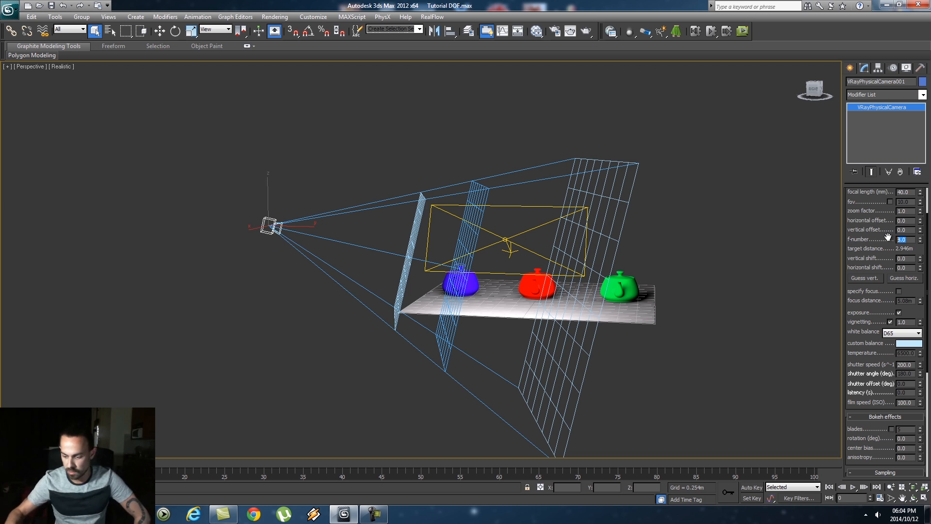
key("Return")
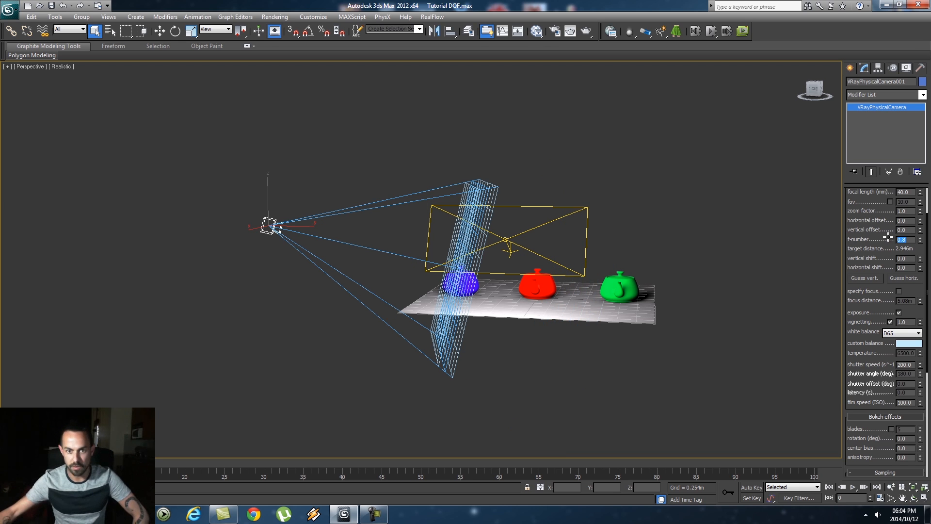
middle_click_drag(586, 260, 596, 255, "alt")
middle_click_drag(508, 235, 499, 222, "alt")
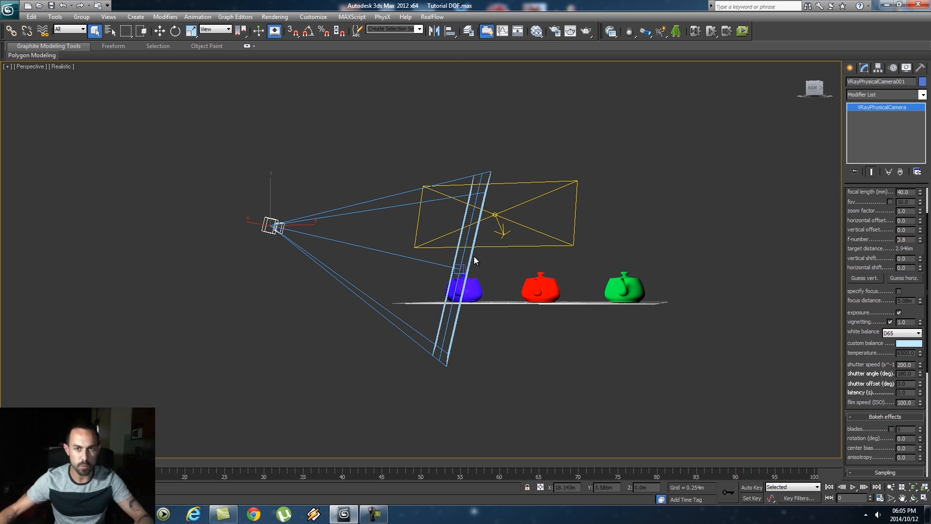
middle_click_drag(597, 228, 694, 233, "alt")
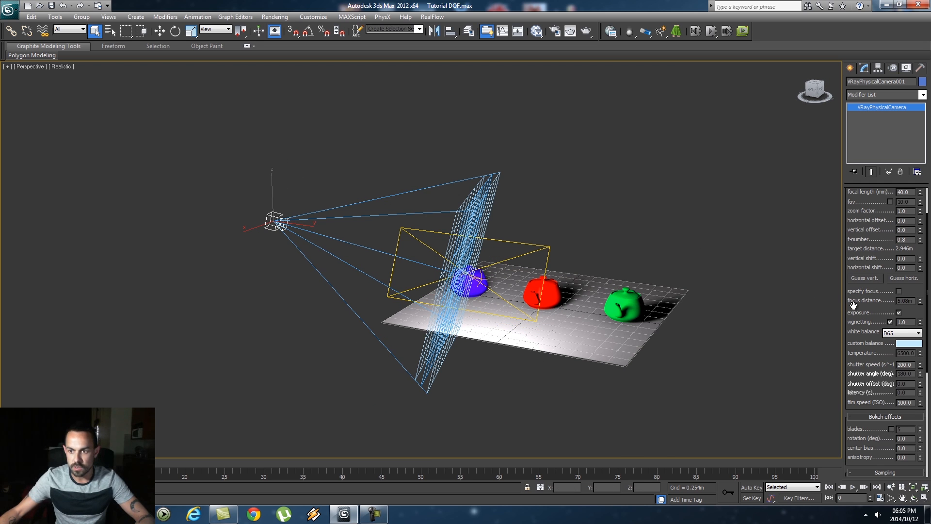
Enable specify focus on the camera and set the focus distance to 4.207 m, placing the focus plane on the red teapot.
scroll(853, 305, "down", 5)
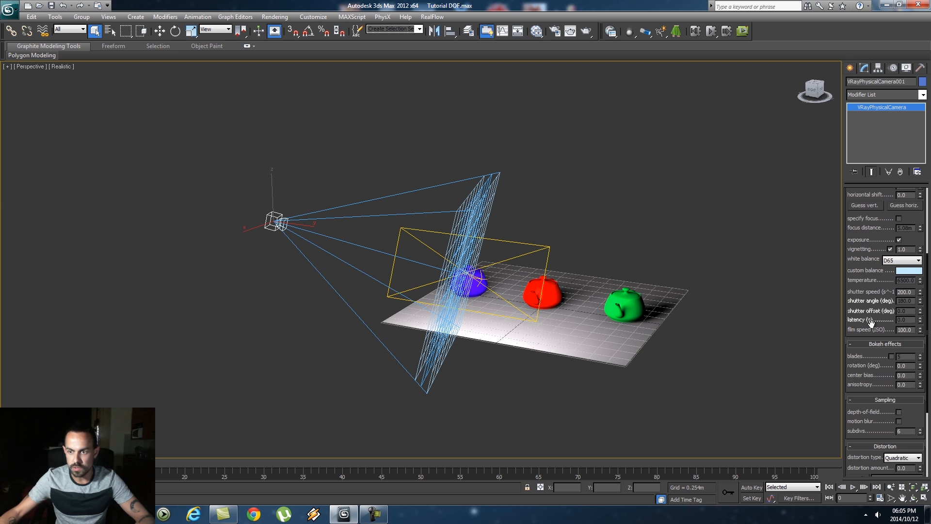
scroll(864, 290, "up", 3)
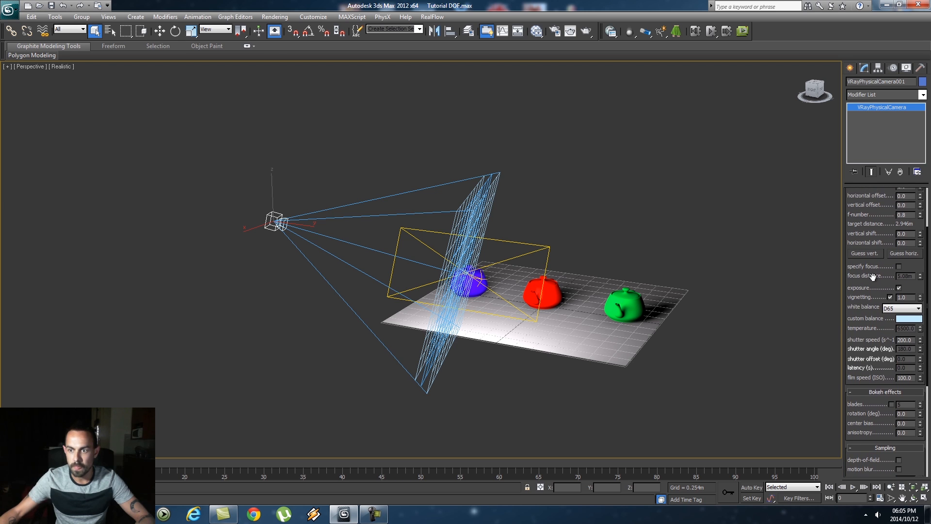
left_click(899, 266)
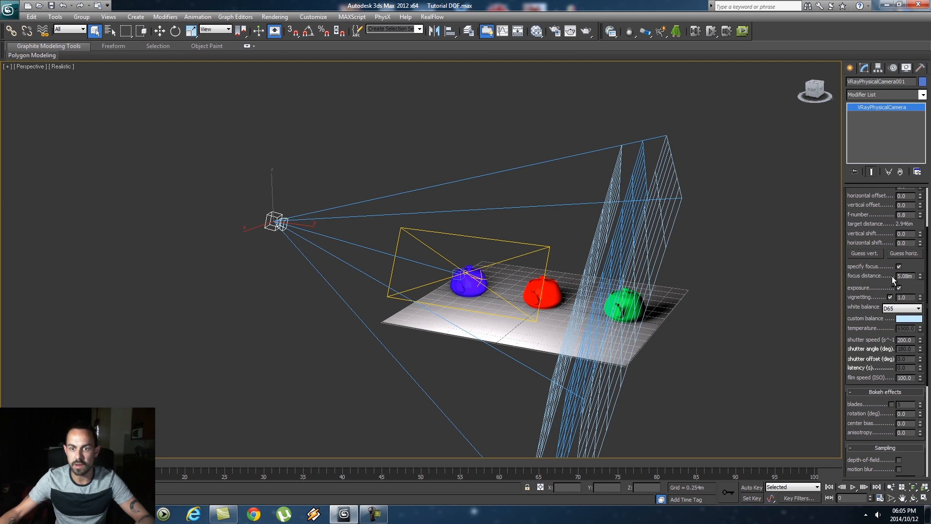
middle_click_drag(738, 287, 741, 275, "alt")
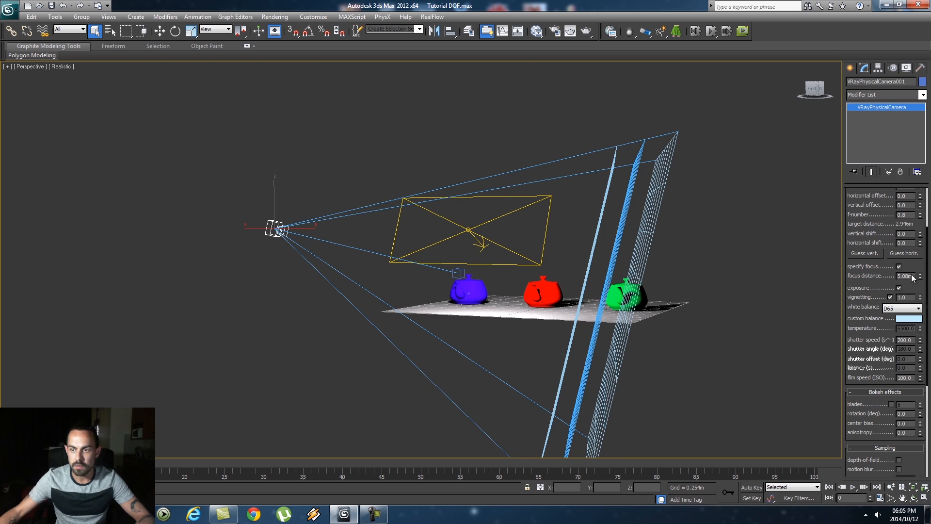
mouse_move(920, 275)
left_mouse_down()
mouse_move(916, 293)
mouse_move(916, 283)
left_mouse_up()
middle_click_drag(720, 307, 723, 298, "alt")
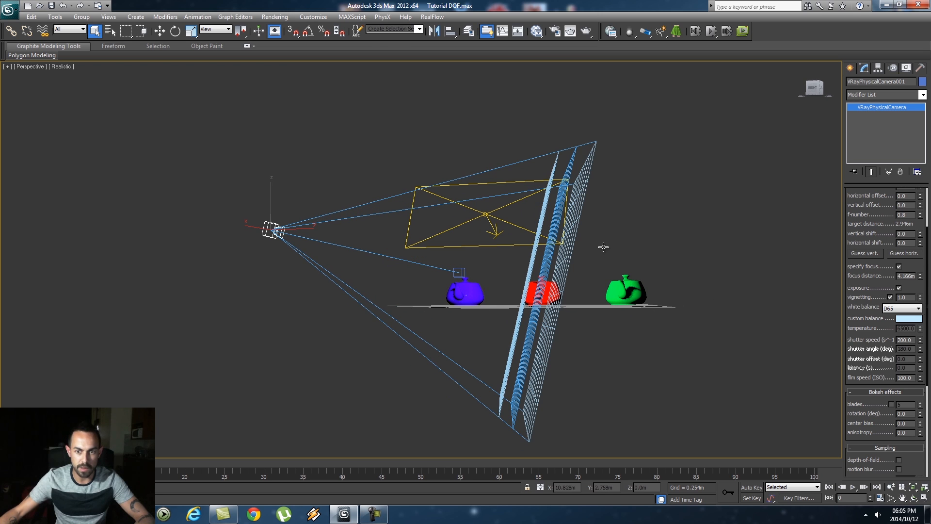
middle_click_drag(647, 266, 703, 257, "alt")
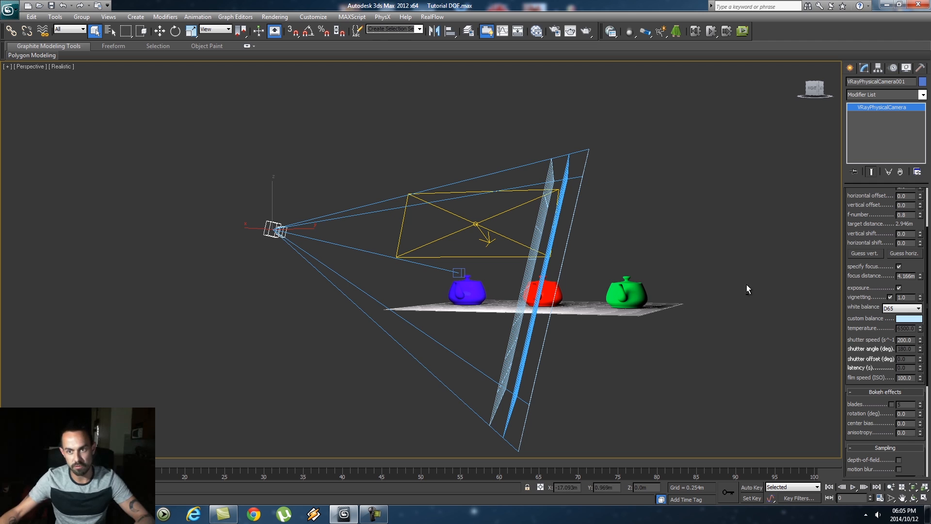
middle_click_drag(721, 293, 767, 292, "alt")
left_click_drag(919, 276, 911, 276)
mouse_move(795, 264)
middle_mouse_down("alt")
mouse_move(741, 300)
mouse_move(620, 308)
mouse_move(643, 259)
mouse_move(650, 277)
mouse_move(709, 281)
mouse_move(793, 279)
mouse_move(798, 264)
middle_mouse_up("alt")
Enable depth-of-field in the VRay physical camera's Sampling settings.
scroll(856, 247, "down", 4)
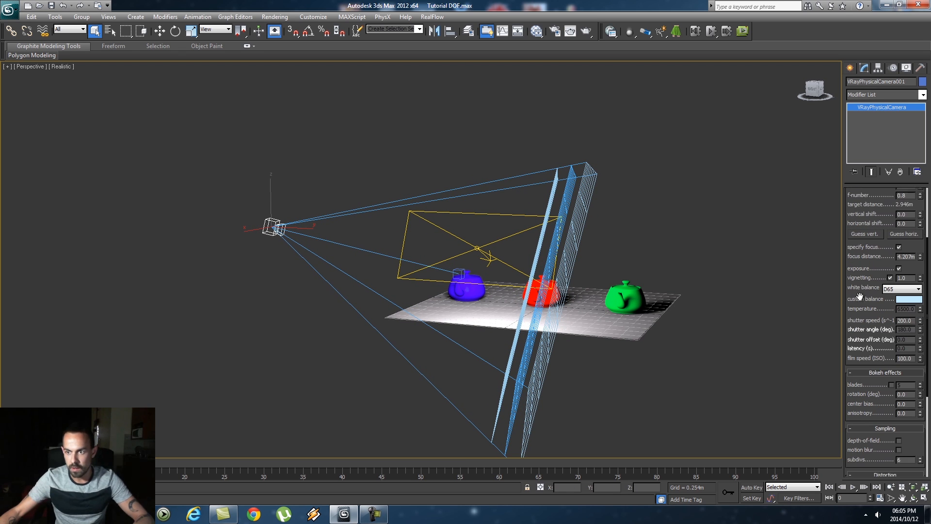
scroll(856, 247, "down", 3)
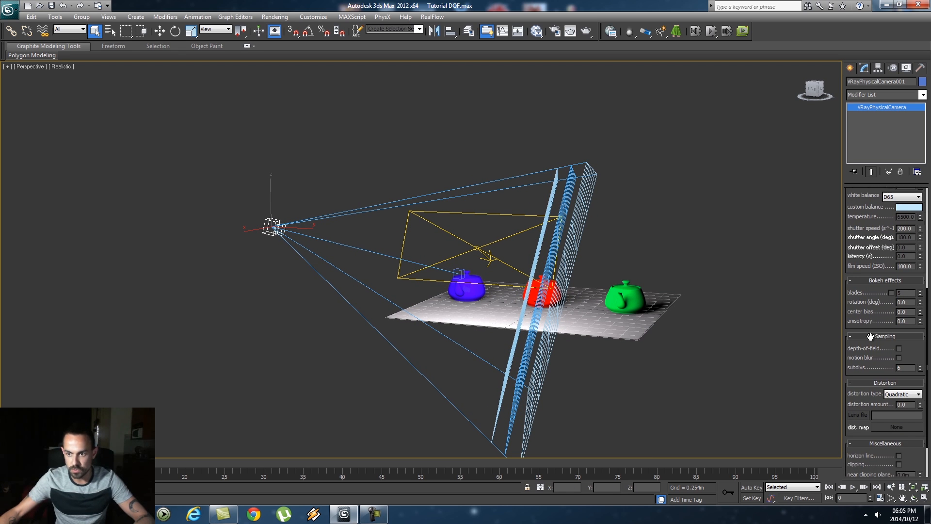
left_click_drag(858, 322, 854, 284)
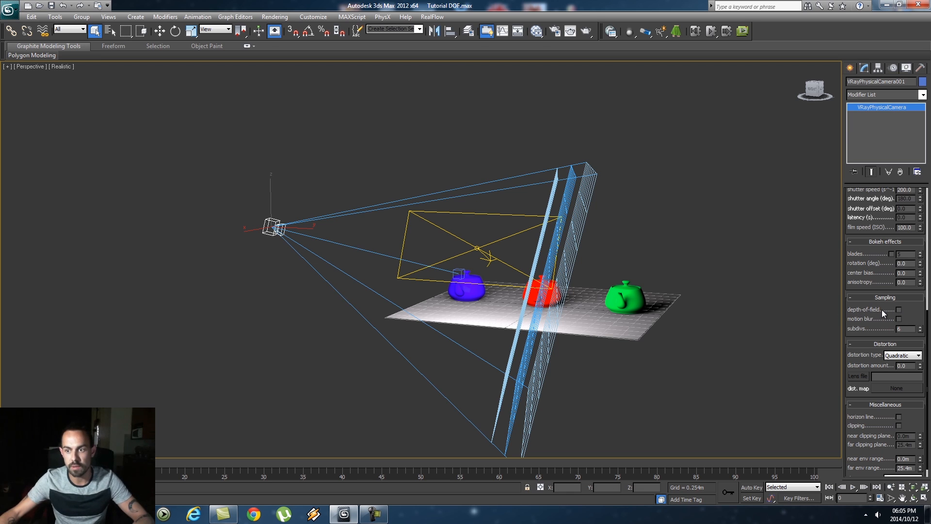
left_click_drag(910, 321, 858, 306)
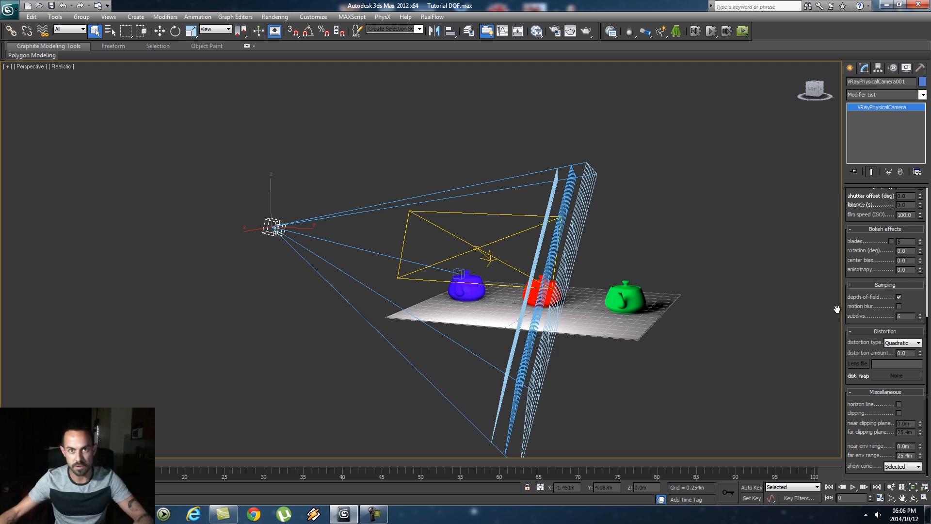
mouse_move(852, 316)
left_mouse_down()
mouse_move(848, 385)
mouse_move(848, 245)
mouse_move(851, 314)
left_mouse_up()
left_click_drag(851, 267, 849, 381)
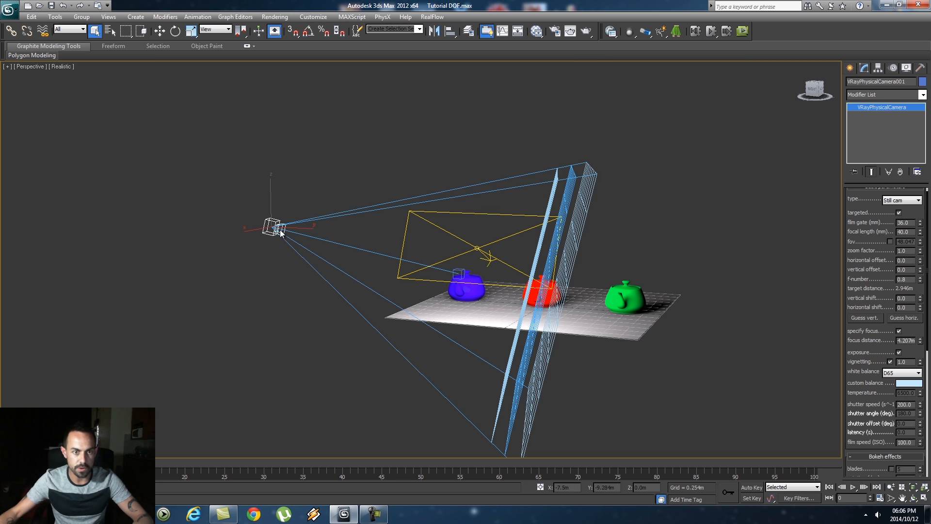
Deselect the camera and switch the Perspective viewport to the VRayPhysicalCamera001 view.
mouse_move(44, 57)
left_click(181, 131)
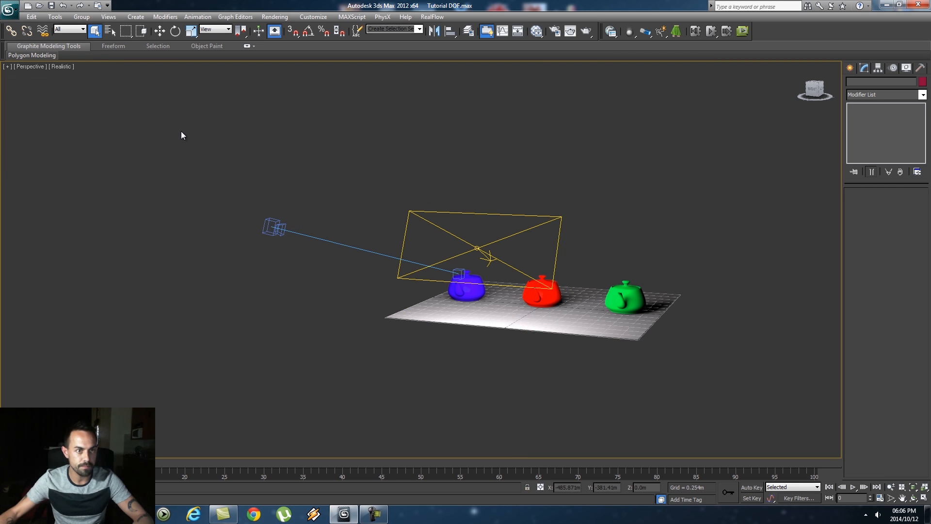
left_click(33, 67)
mouse_move(45, 79)
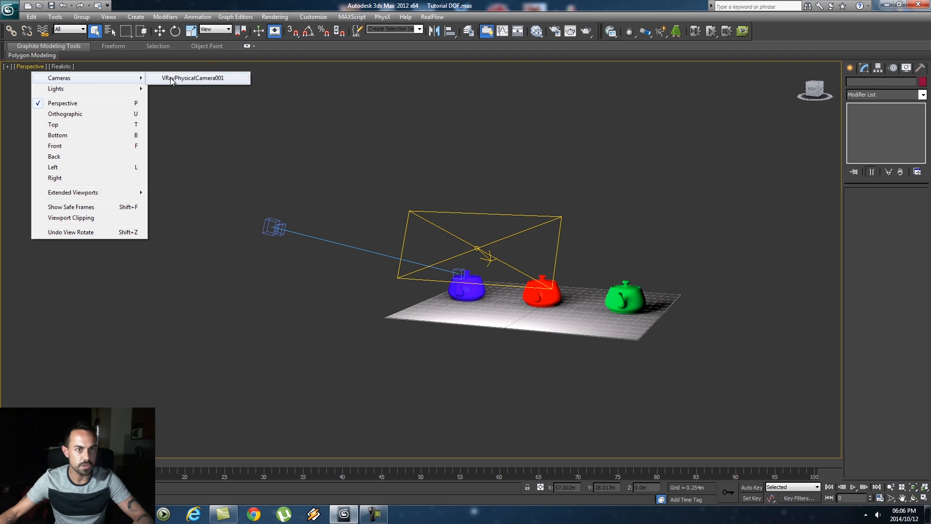
left_click(174, 79)
Check the common render settings and render the VRayPhysicalCamera001 view.
left_click(275, 17)
left_click(286, 39)
scroll(510, 320, "down", 5)
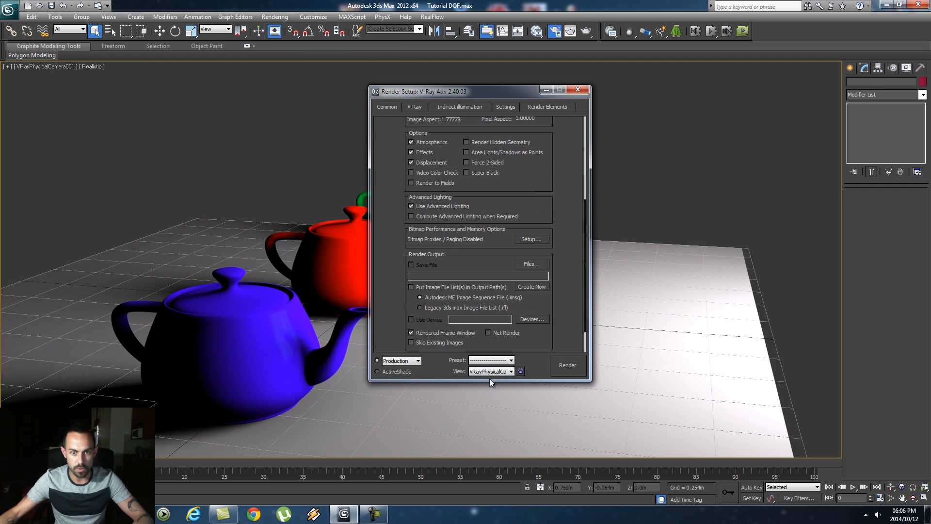
scroll(564, 277, "down", 2)
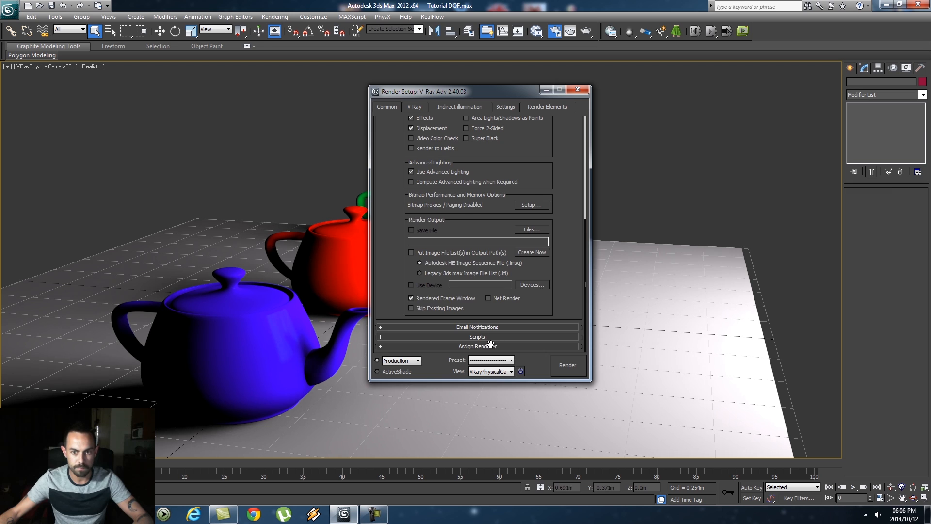
left_click(493, 346)
scroll(563, 161, "up", 5)
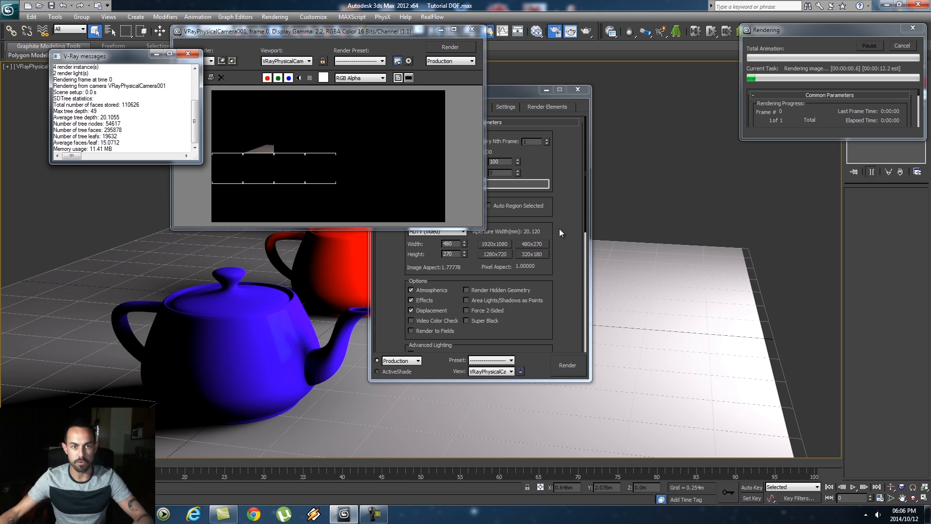
Enlarge the rendered image to examine the teapots' focus and brightness, and close all the render windows.
left_click_drag(344, 31, 382, 63)
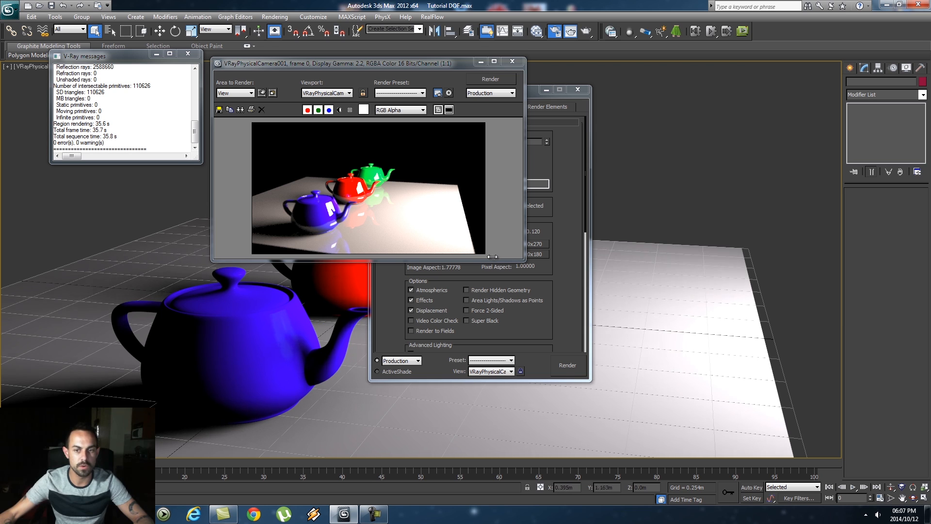
left_click_drag(523, 258, 694, 412)
scroll(512, 294, "up", 1)
left_click_drag(426, 61, 359, 21)
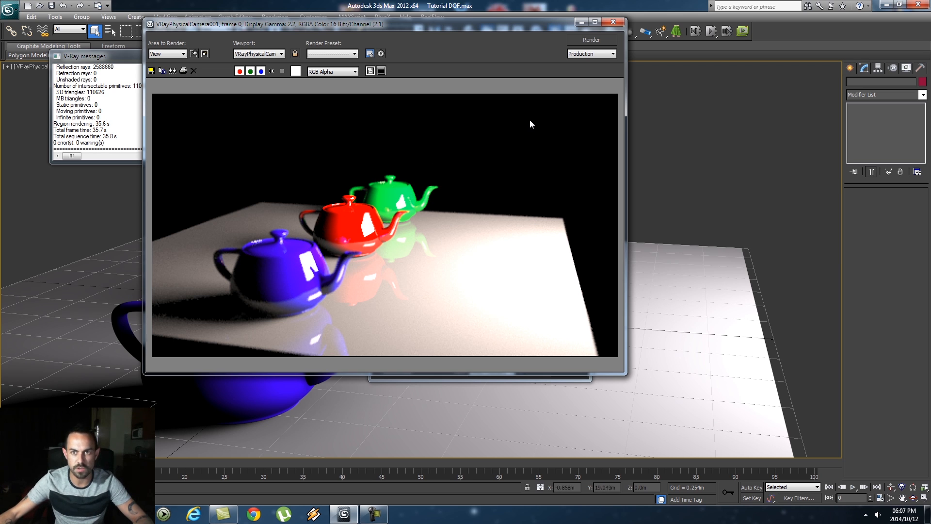
left_click(613, 22)
key("F10")
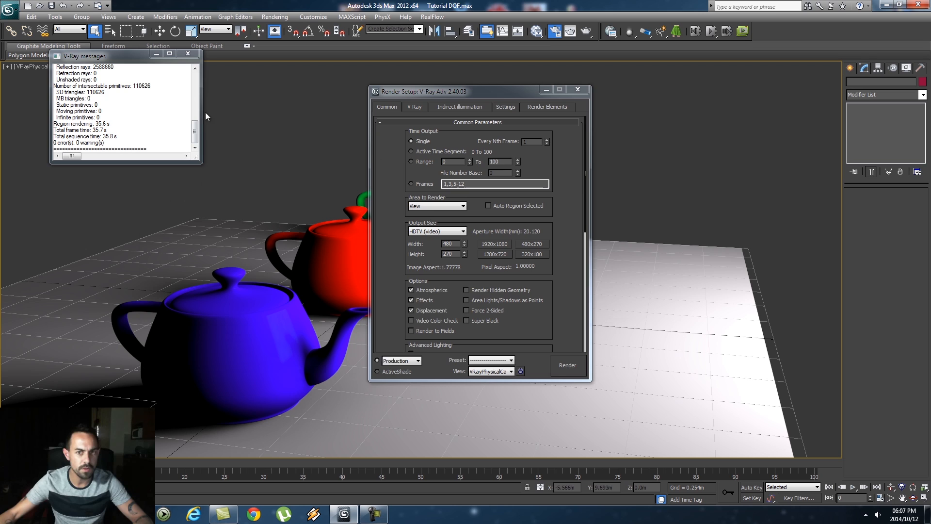
left_click(577, 89)
left_click(187, 54)
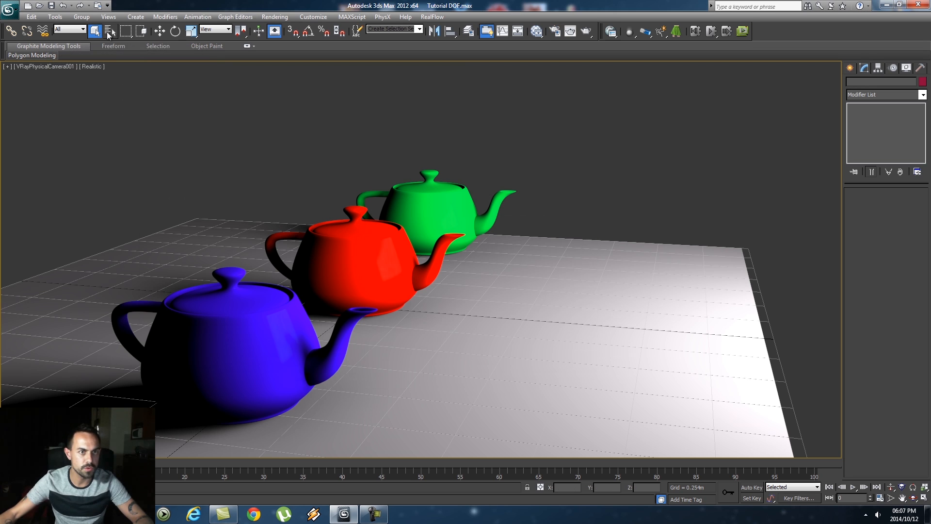
Select VRayPhysicalCamera001 from the scene's object list and set its shutter speed to 800.
left_click(110, 31)
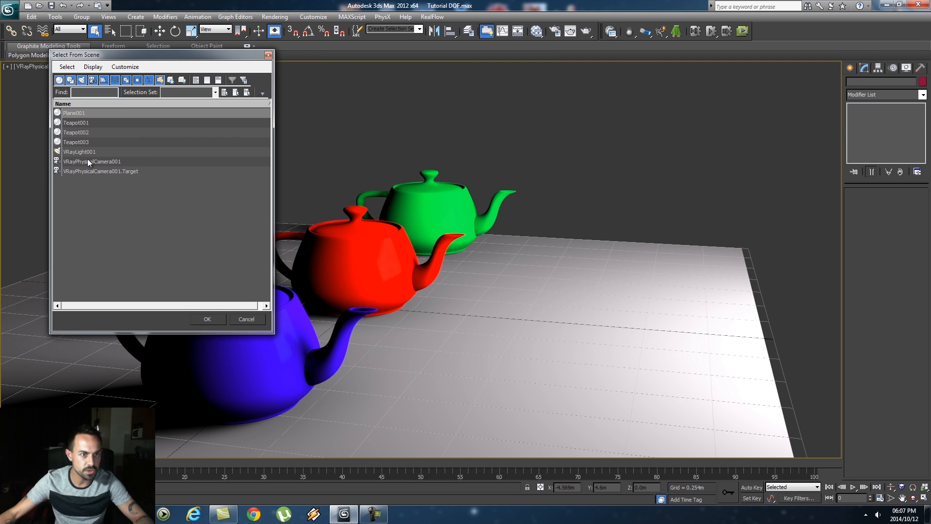
double_click(69, 161)
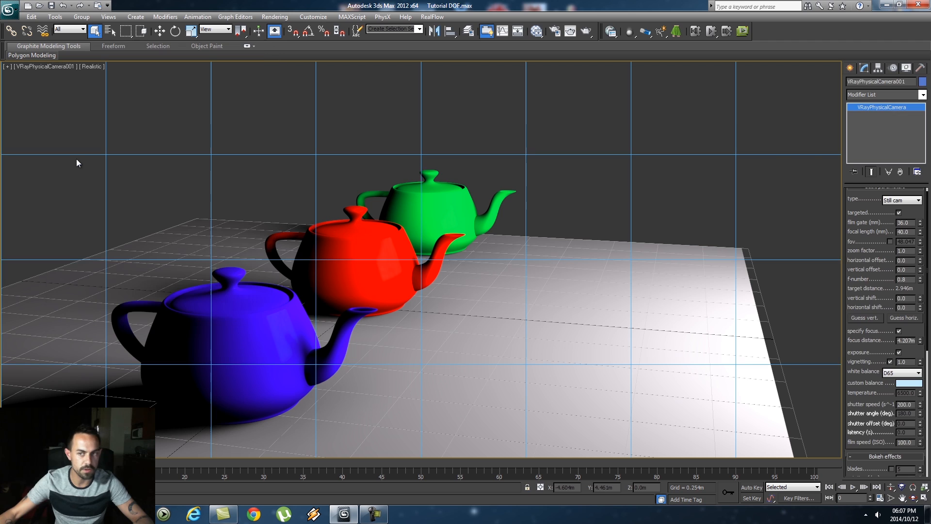
left_click_drag(851, 260, 845, 211)
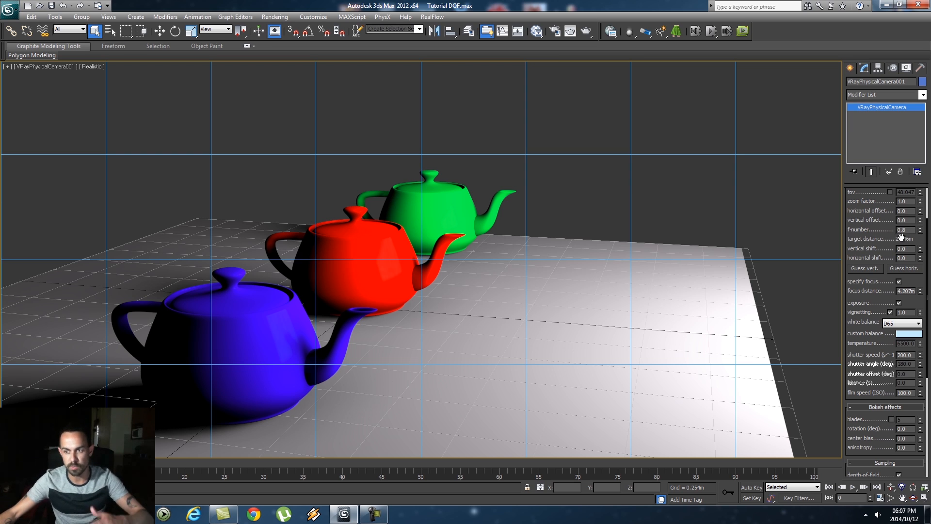
left_click_drag(849, 247, 849, 233)
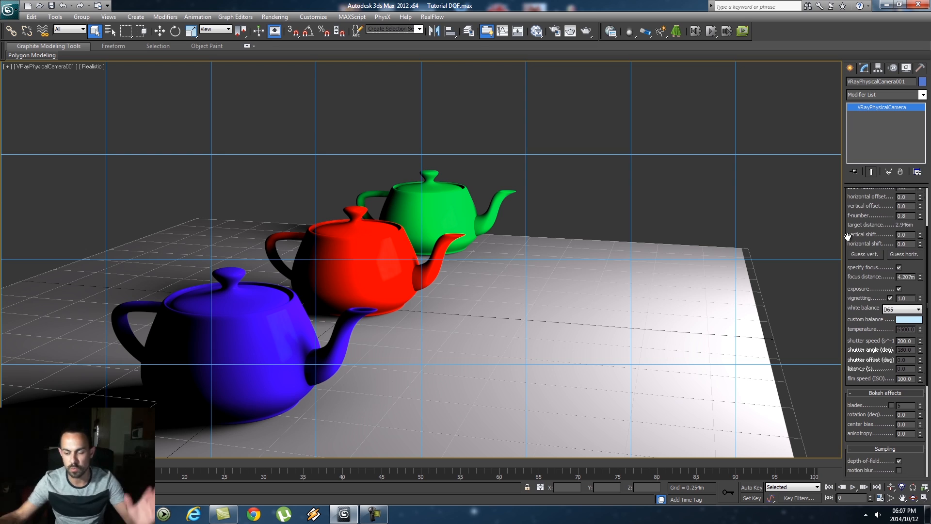
left_click_drag(854, 280, 854, 242)
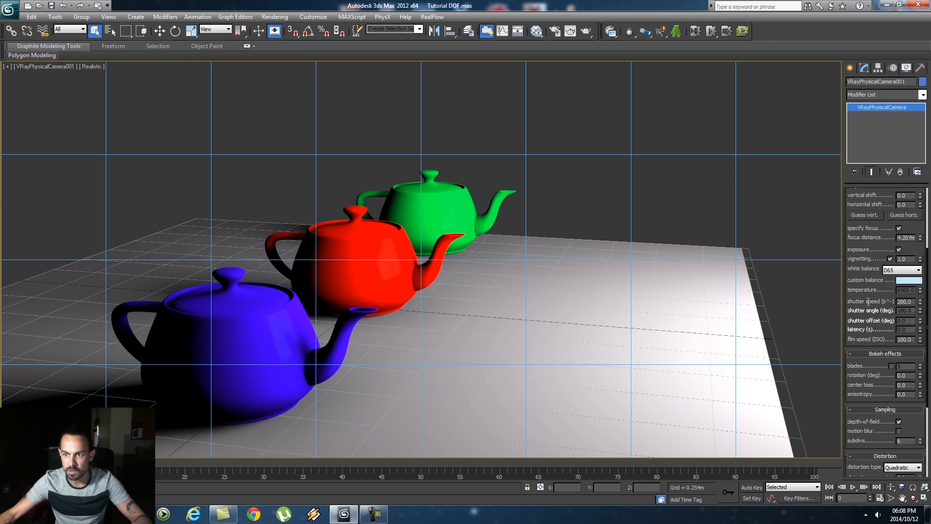
left_click(905, 302)
type("800")
key("Return")
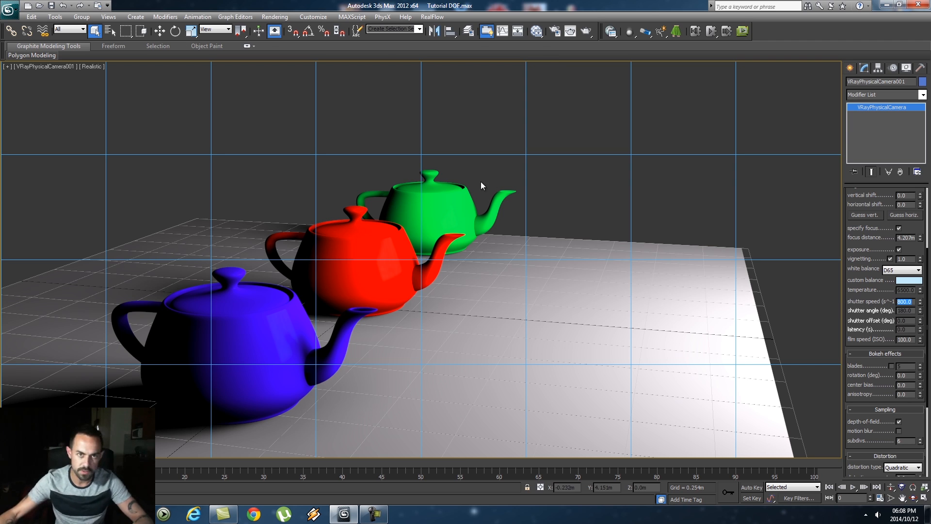
Render the camera view with the new shutter speed and close the rendered image.
left_click(274, 16)
left_click(285, 29)
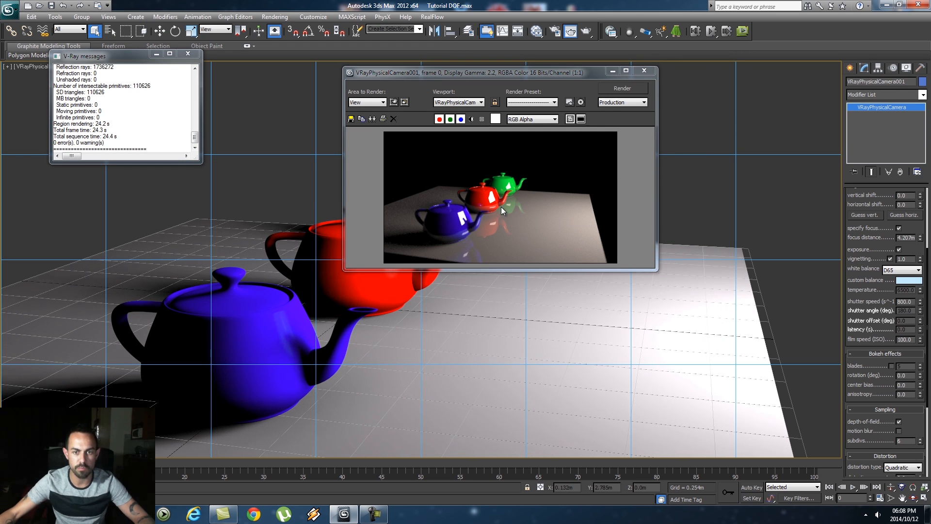
left_click(645, 71)
Set the render output size to 1280 by 720 and close the render setup.
left_click(270, 16)
left_click(290, 39)
left_click_drag(457, 243, 434, 238)
type("1280")
key("Tab")
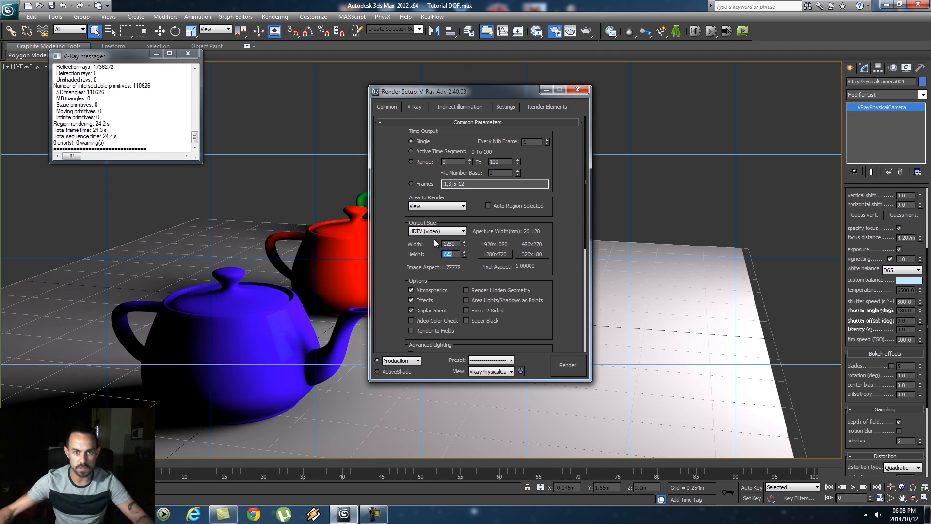
left_click(577, 89)
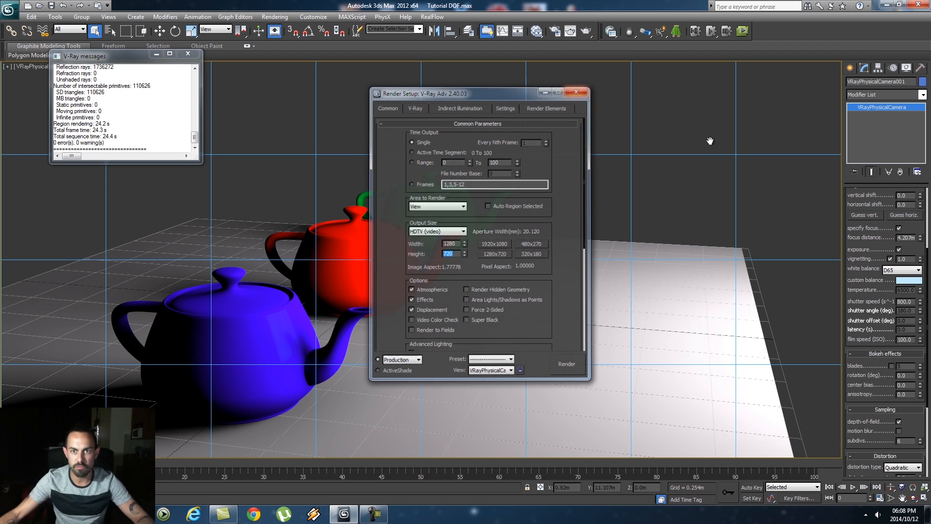
Set the camera's sampling subdivs to 16 for a smoother depth-of-field blur.
left_click_drag(851, 300, 839, 184)
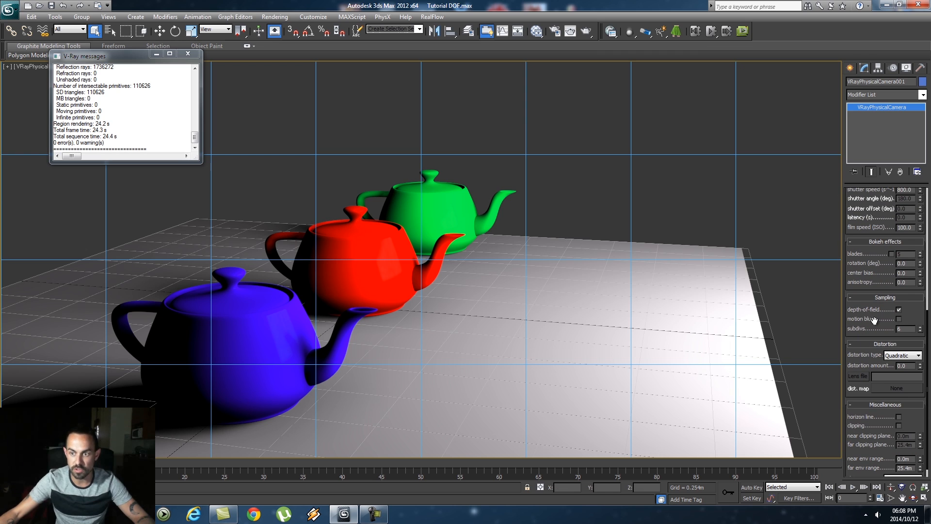
left_click(920, 331)
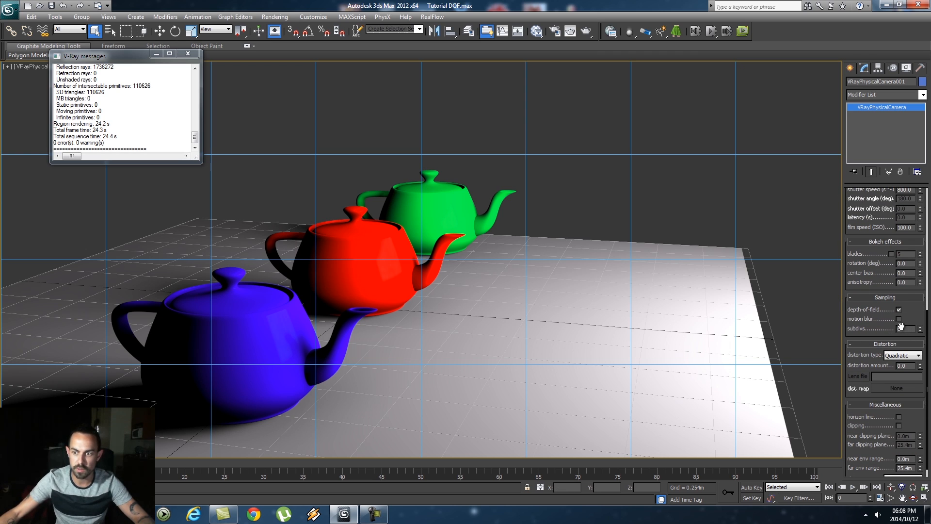
key("BackSpace")
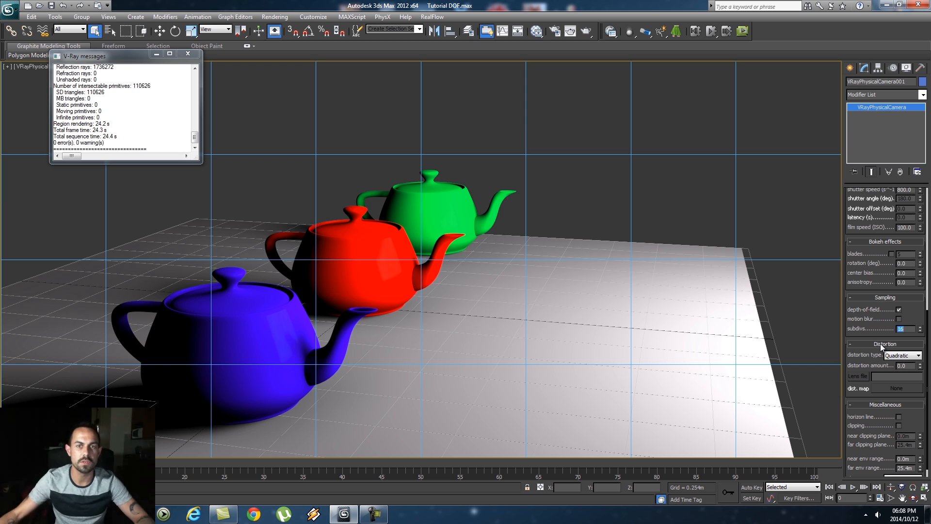
Deselect the camera, render the camera view at the larger size, and reposition the rendered frame window for full viewing.
left_click(394, 126)
left_click(275, 16)
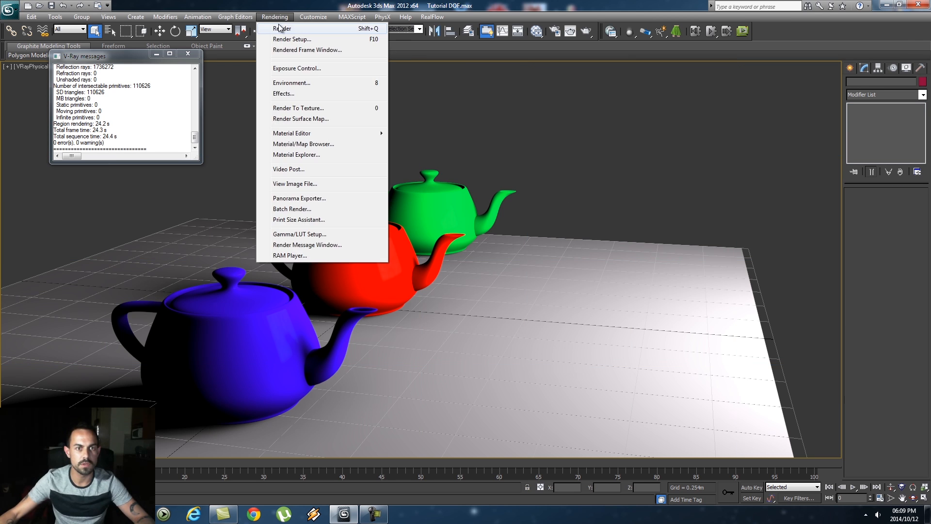
left_click(282, 28)
left_click_drag(602, 80, 391, 36)
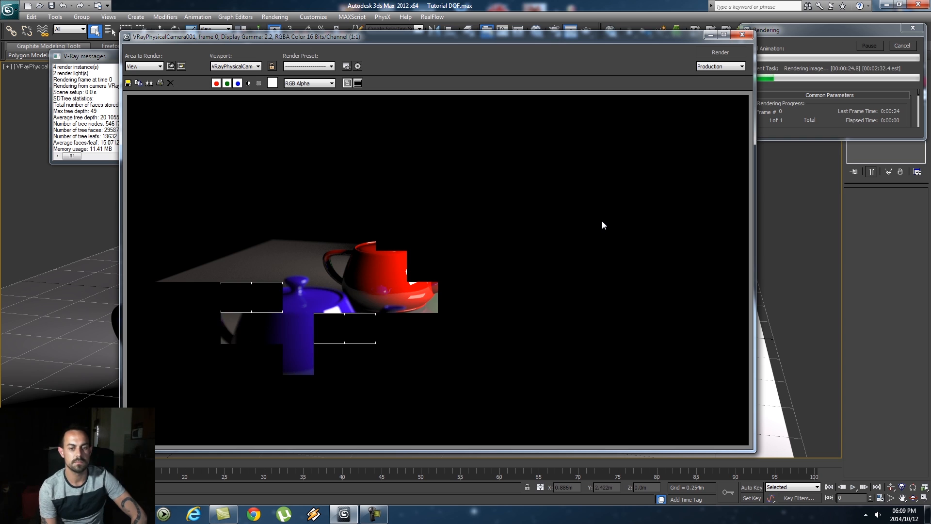